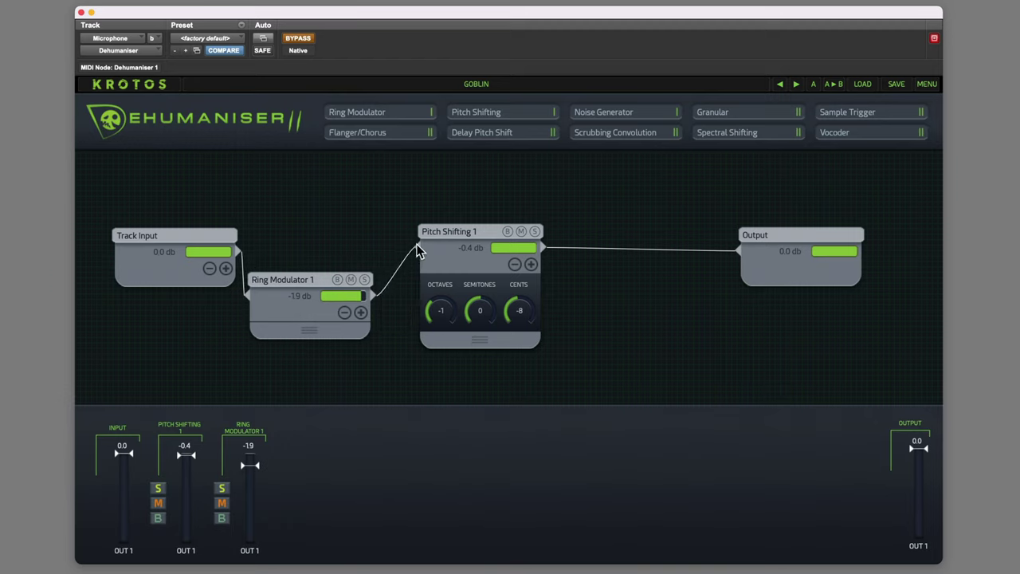
Audition the Goblin preset unbypassed, move Ring Modulator 1 up between Track Input and Pitch Shifting 1, and bypass the plug-in again
{"action": "left_click", "coordinate": [305, 39]}
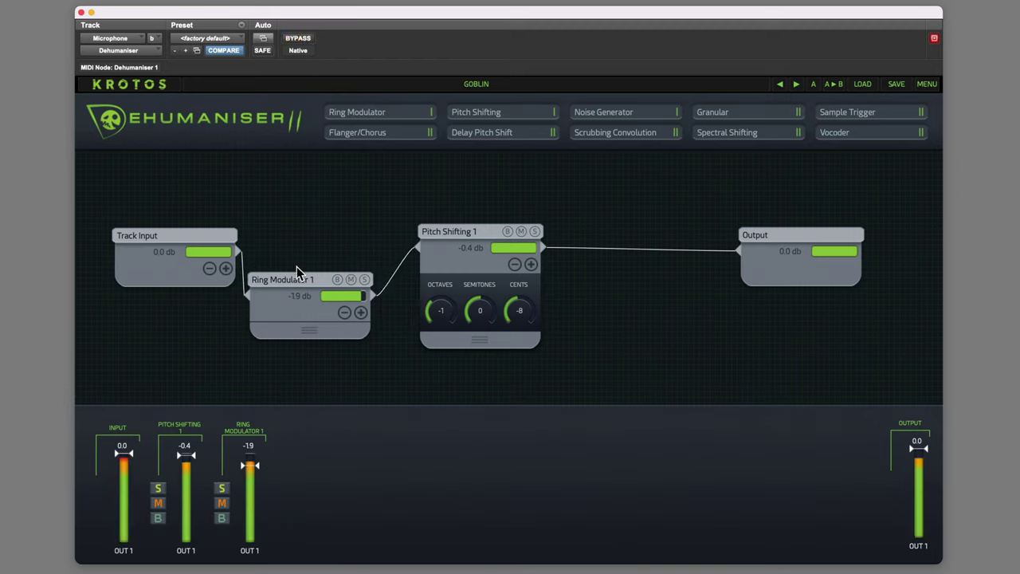
{"action": "left_click_drag", "start_coordinate": [302, 279], "coordinate": [310, 255]}
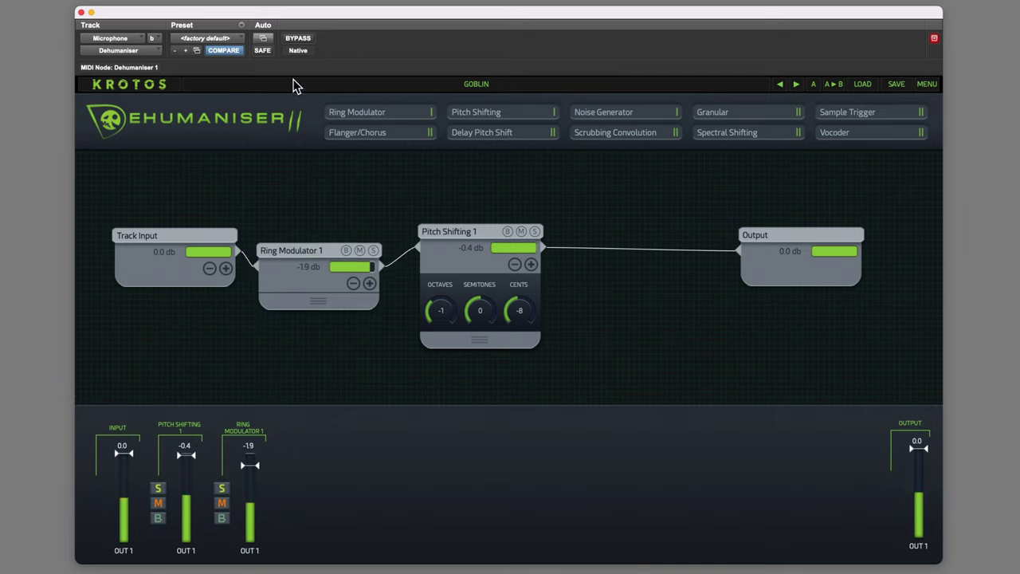
{"action": "left_click", "coordinate": [298, 38]}
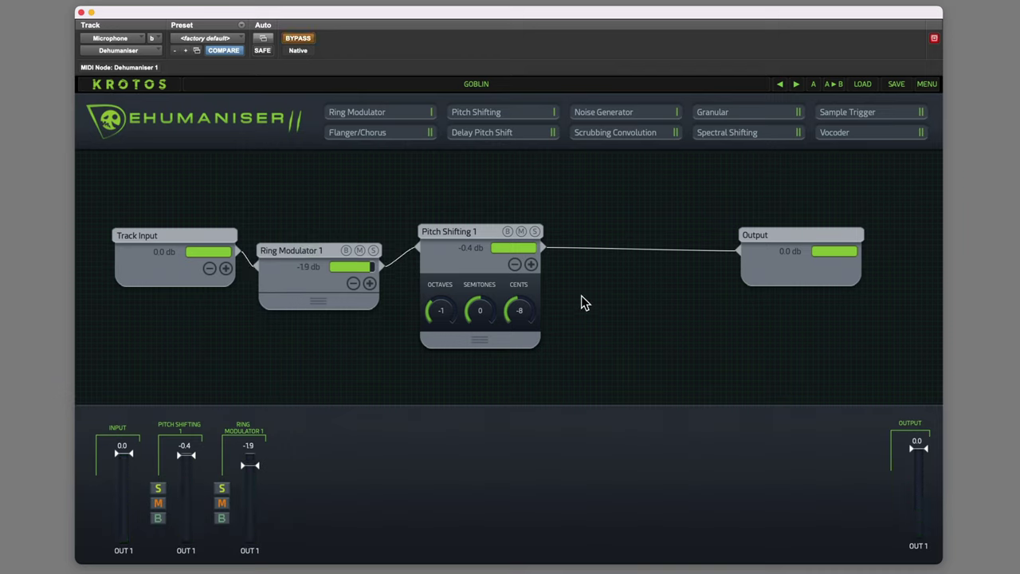
Advance to the Cracked Up preset, audition it with the plug-in unbypassed, and bypass it again
{"action": "left_click", "coordinate": [795, 84]}
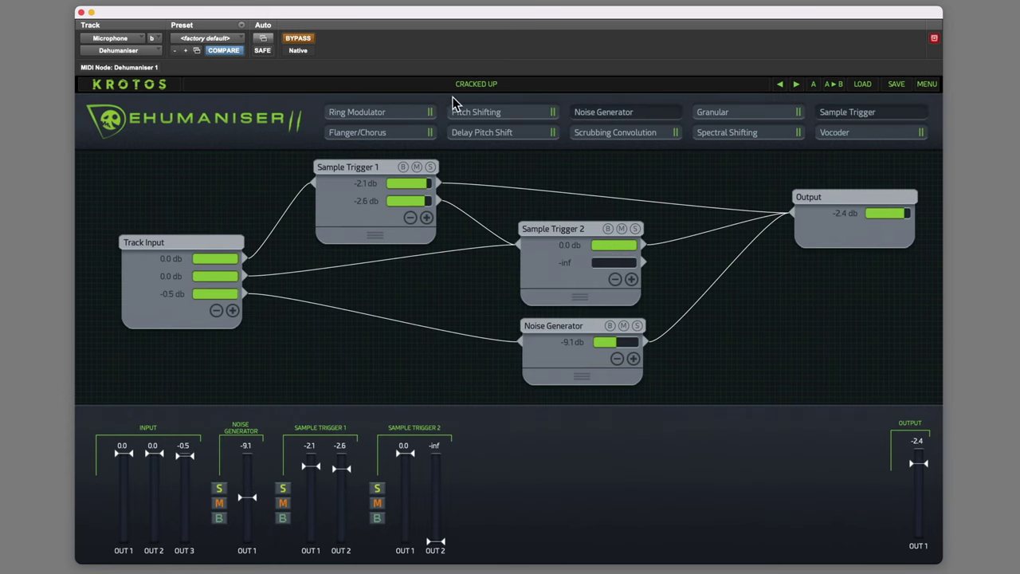
{"action": "left_click", "coordinate": [305, 41]}
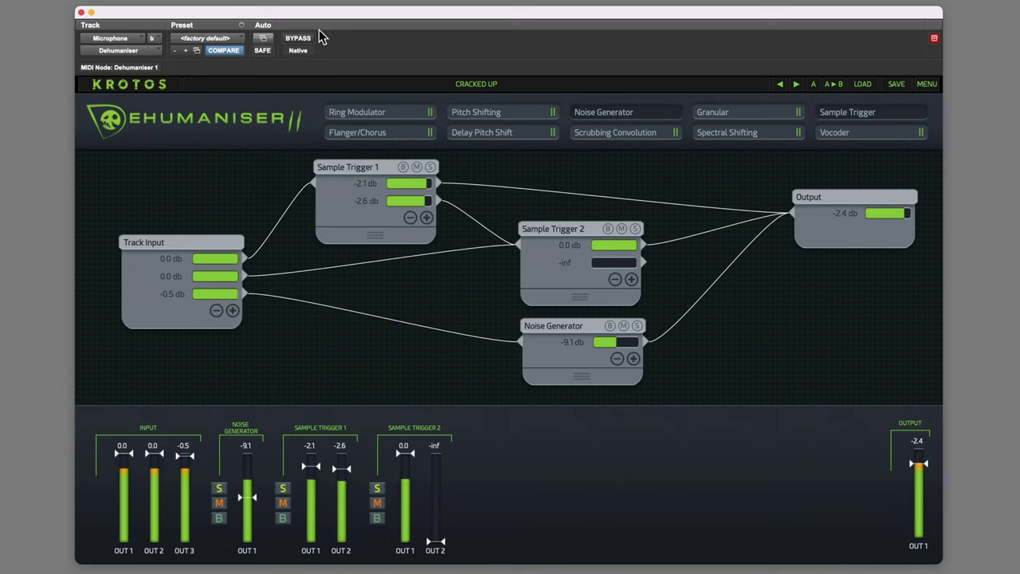
{"action": "left_click", "coordinate": [300, 40]}
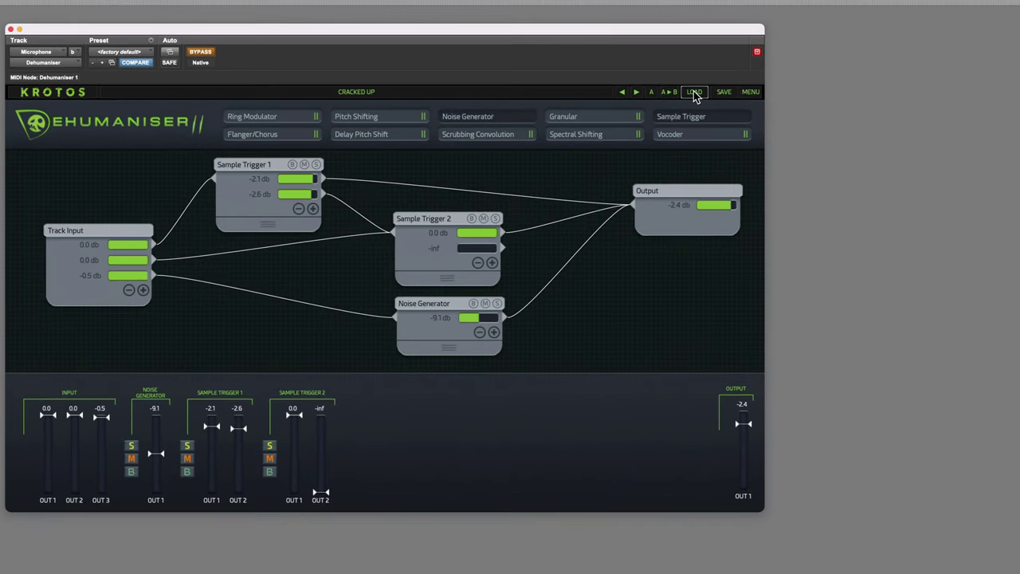
Load the Aluminium Gentleman preset from the SciFi group of the 02_Dialogue presets
{"action": "left_click", "coordinate": [862, 84]}
{"action": "mouse_move", "coordinate": [727, 141]}
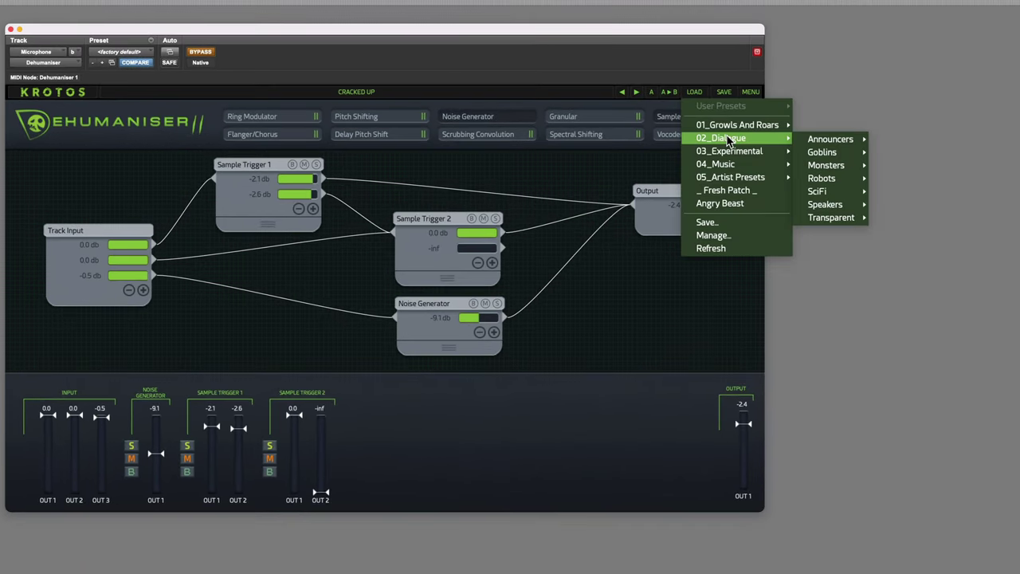
{"action": "mouse_move", "coordinate": [818, 193]}
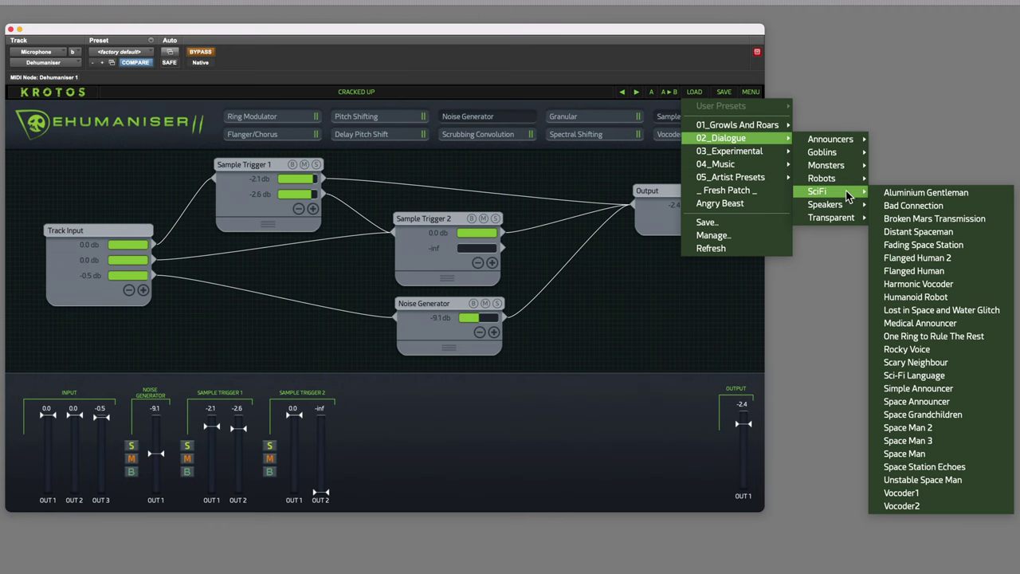
{"action": "left_click", "coordinate": [917, 194]}
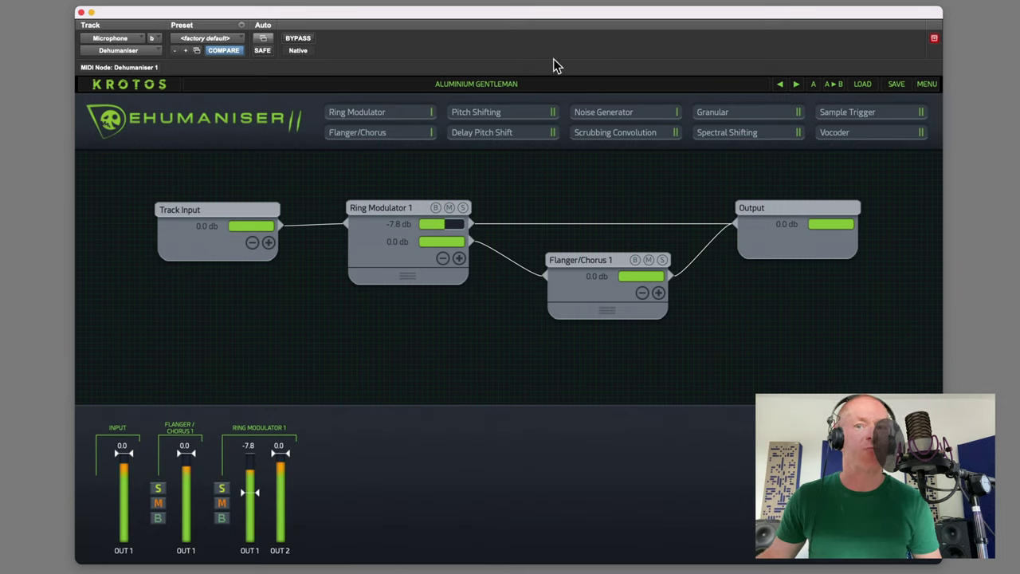
Audition the SciFi presets one after another from Bad Connection through Scary Neighbour, and bypass the plug-in at the end
{"action": "left_click", "coordinate": [796, 84]}
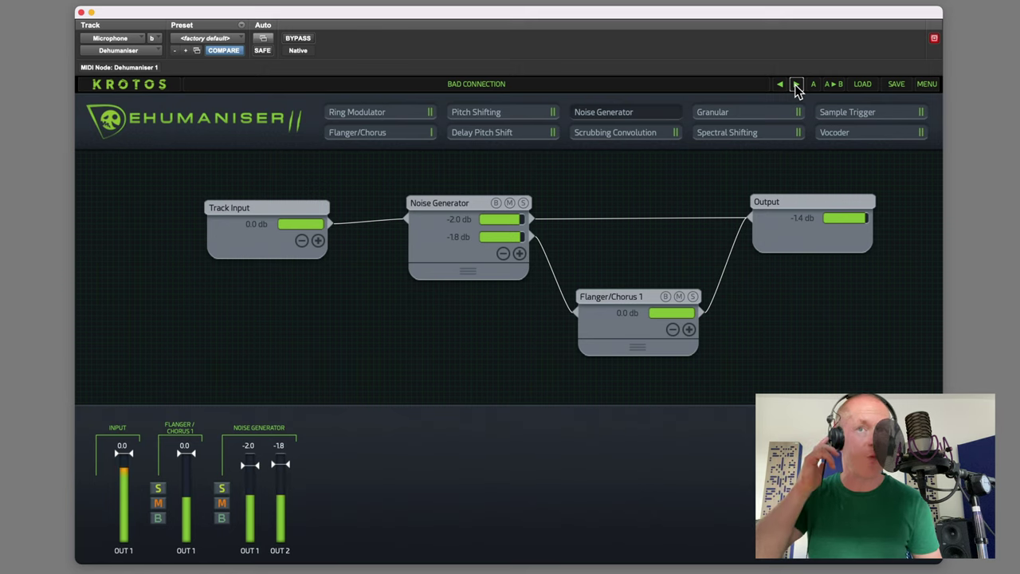
{"action": "left_click", "coordinate": [796, 84]}
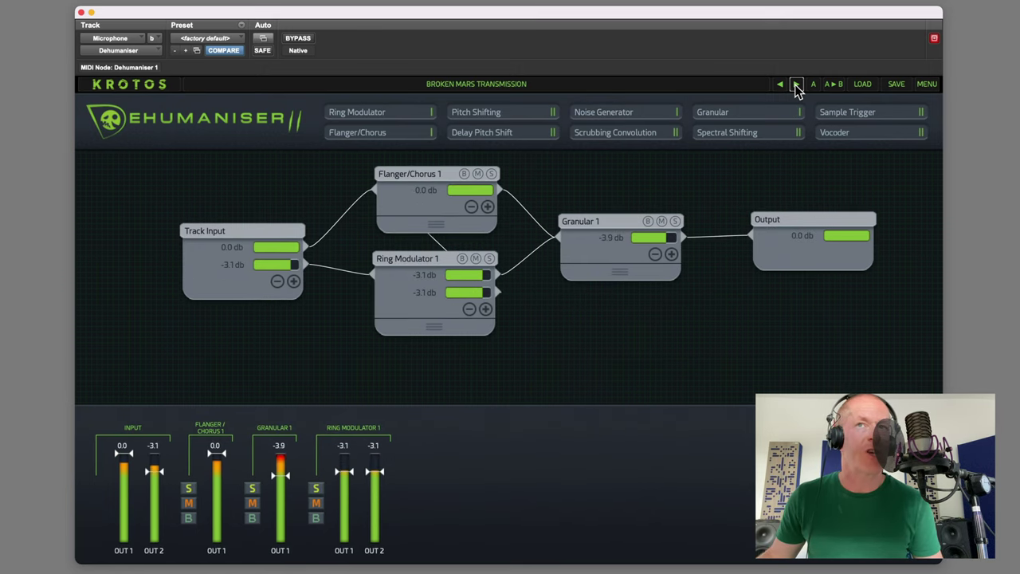
{"action": "left_click", "coordinate": [796, 85]}
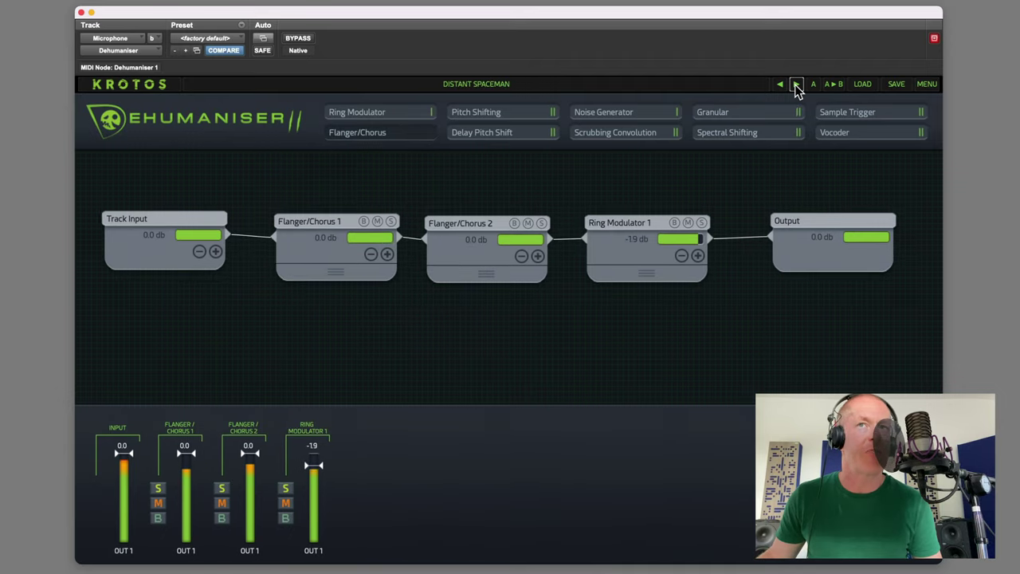
{"action": "left_click", "coordinate": [796, 84]}
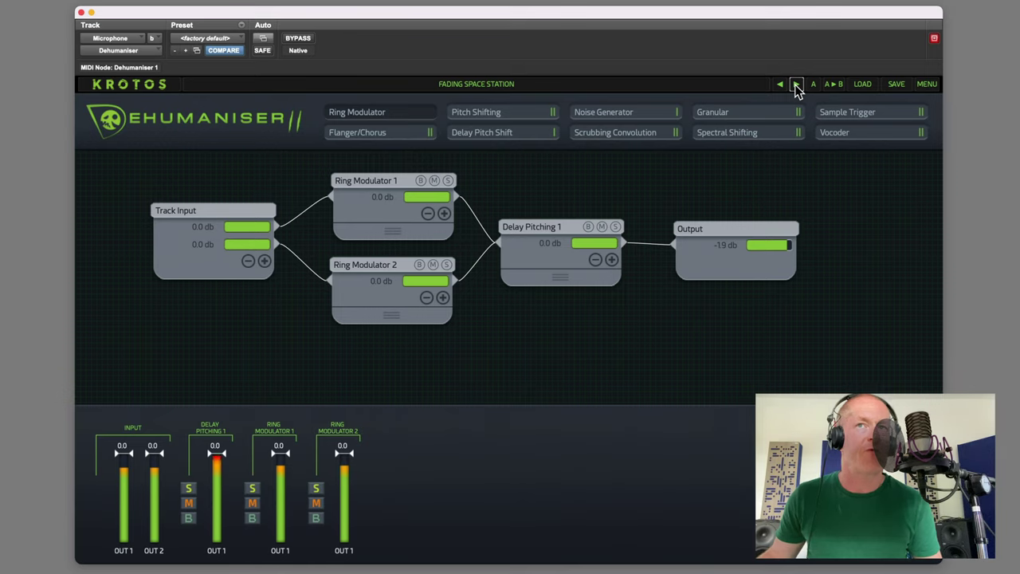
{"action": "left_click", "coordinate": [796, 85]}
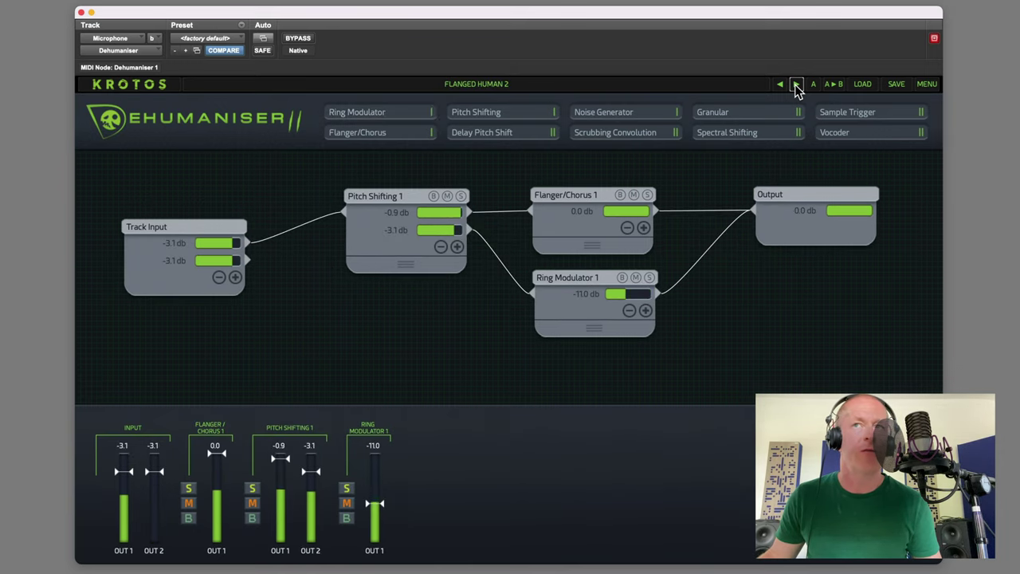
{"action": "left_click", "coordinate": [796, 85]}
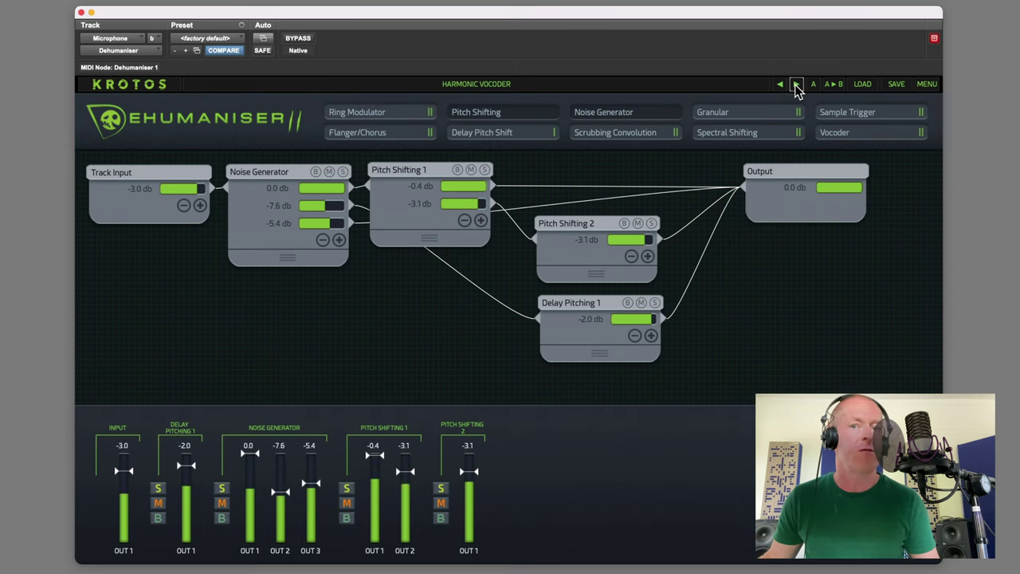
{"action": "left_click", "coordinate": [796, 85]}
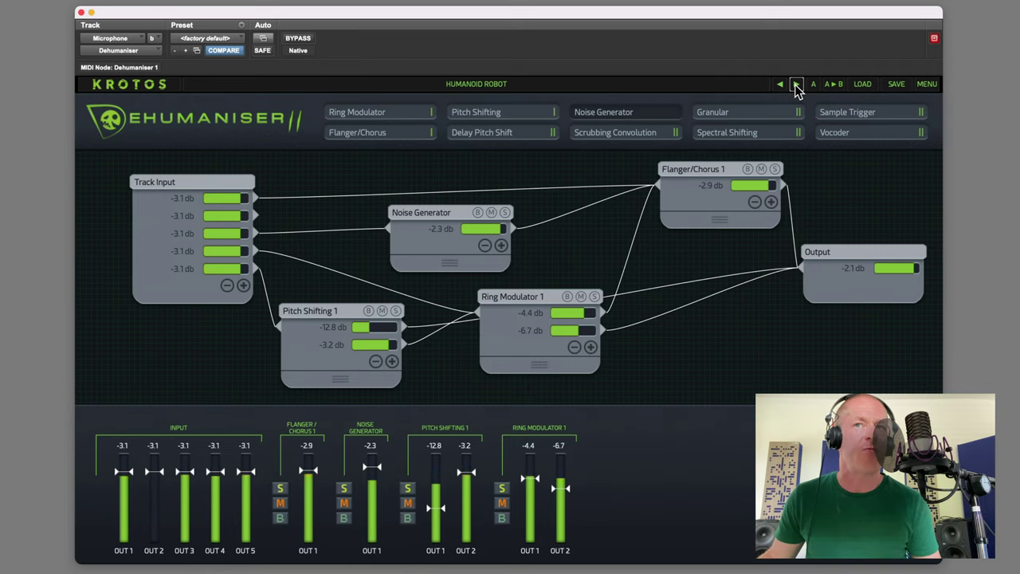
{"action": "left_click", "coordinate": [796, 85]}
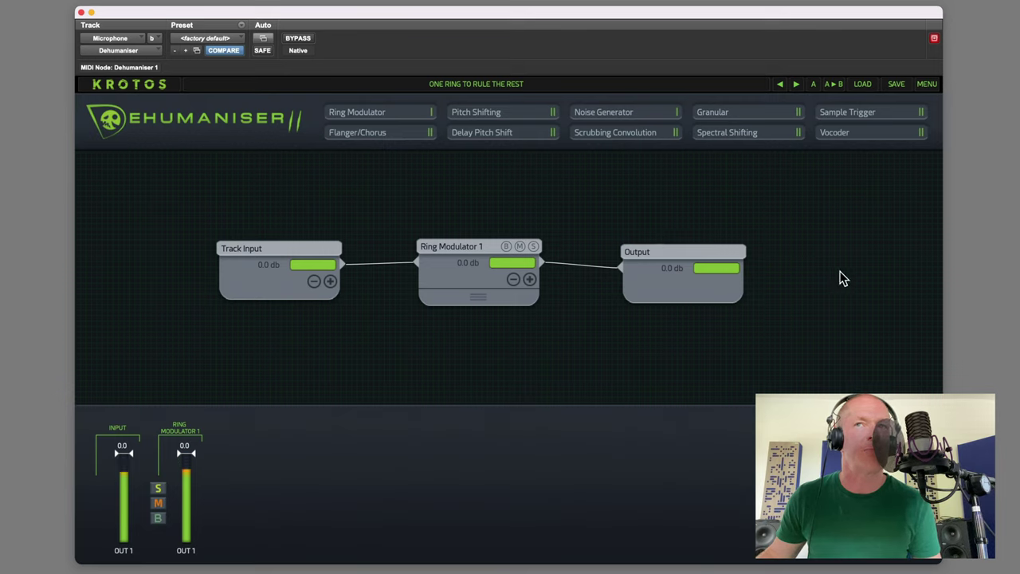
{"action": "left_click", "coordinate": [297, 40]}
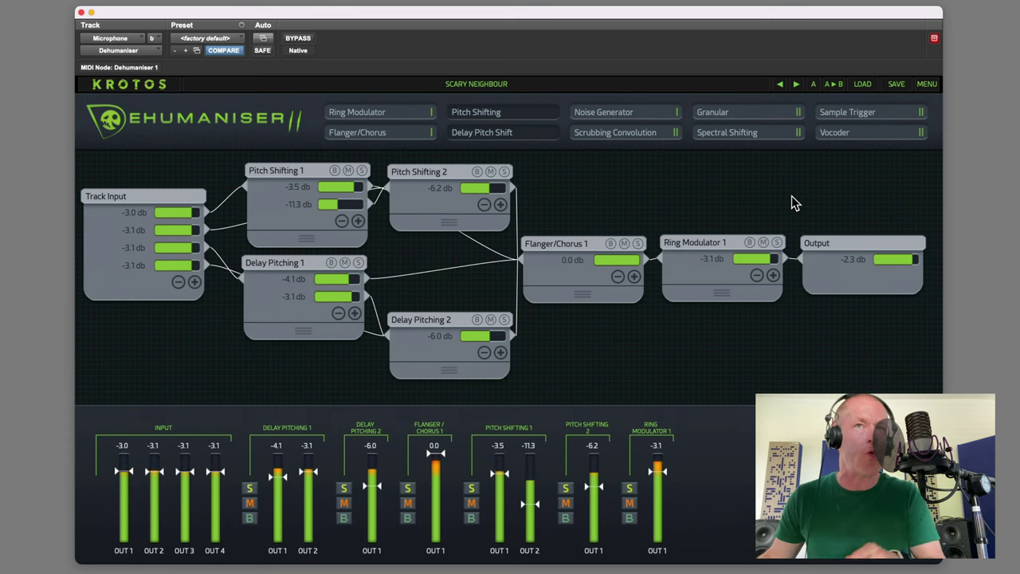
{"action": "left_click", "coordinate": [297, 37]}
Load the Humanoid Robot preset from the SciFi dialogue presets, audition it, and bypass Dehumaniser
{"action": "left_click", "coordinate": [865, 84]}
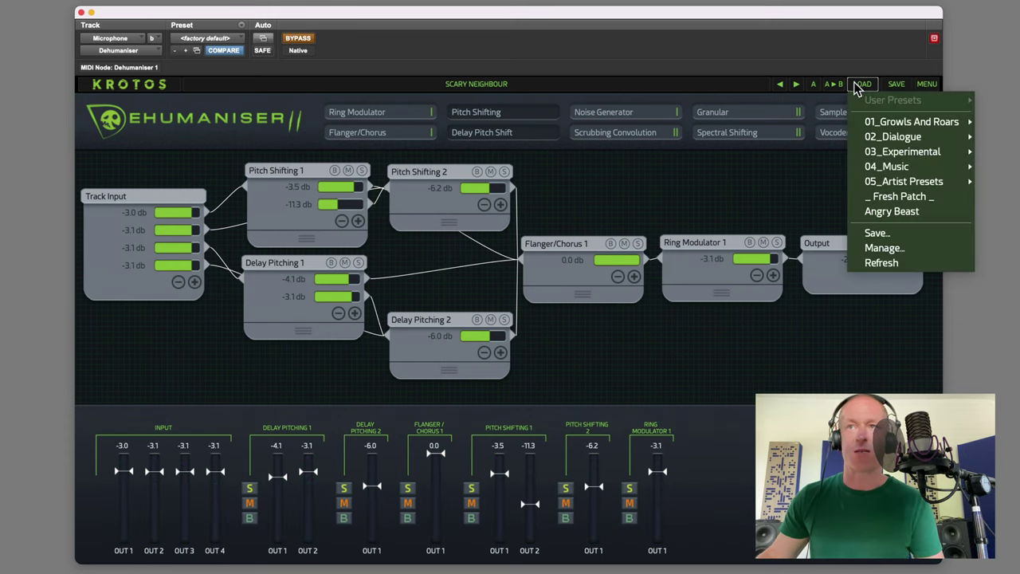
{"action": "mouse_move", "coordinate": [892, 136]}
{"action": "mouse_move", "coordinate": [1018, 172]}
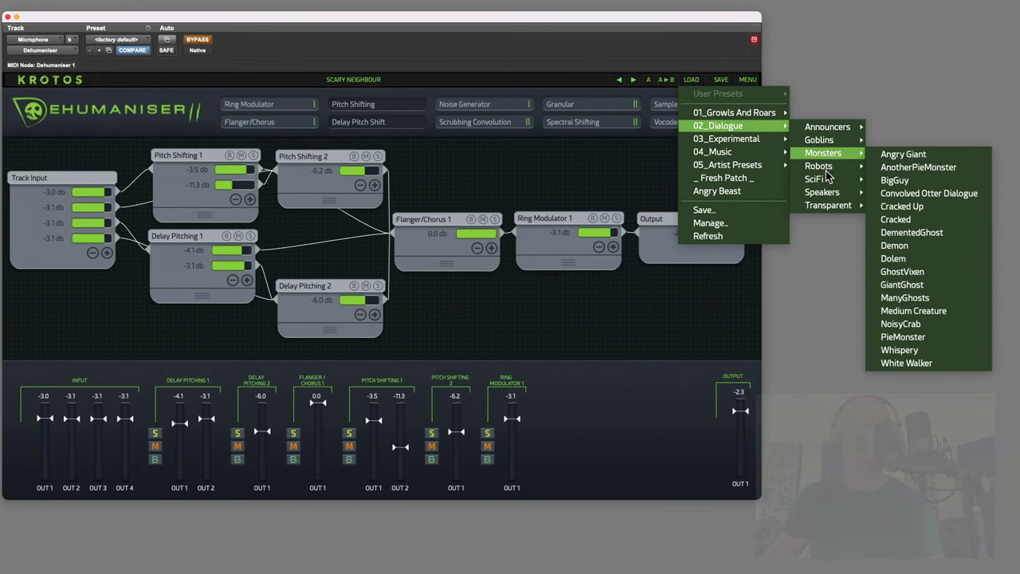
{"action": "mouse_move", "coordinate": [824, 180]}
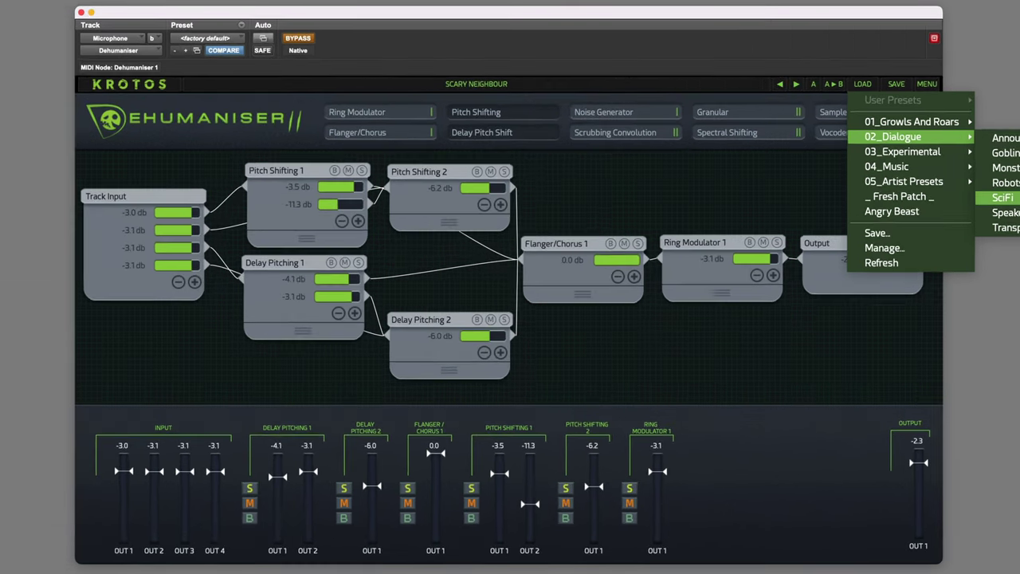
{"action": "left_click", "coordinate": [912, 284]}
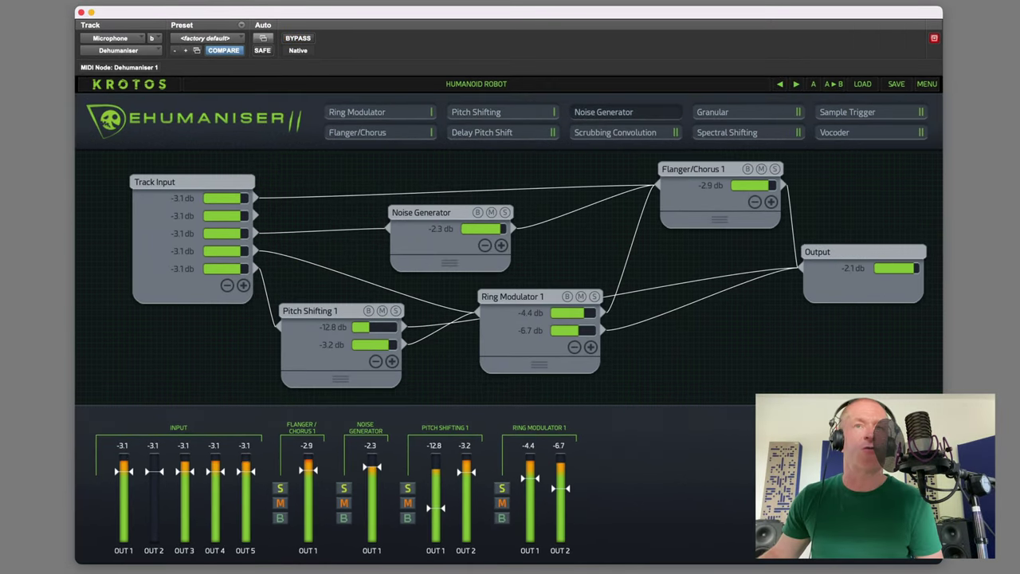
{"action": "left_click", "coordinate": [300, 40]}
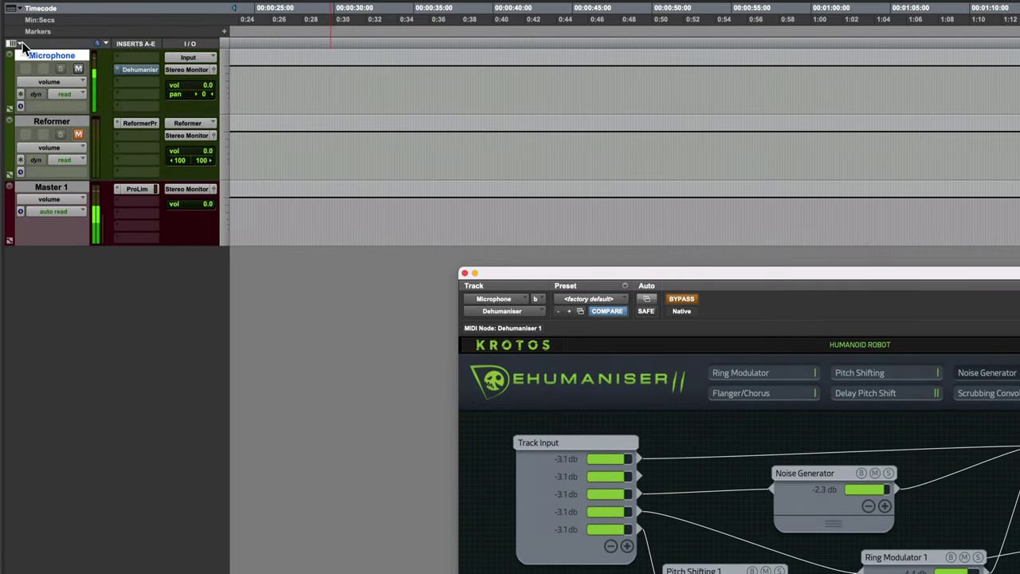
Show the Sends A-E column for the tracks in the Edit window
{"action": "left_click", "coordinate": [22, 45]}
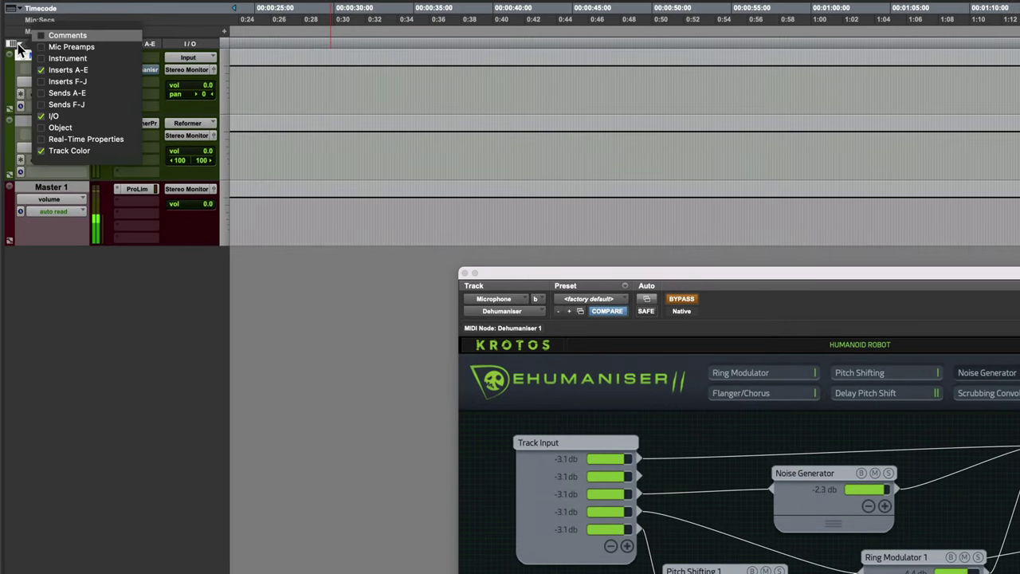
{"action": "left_click", "coordinate": [43, 94]}
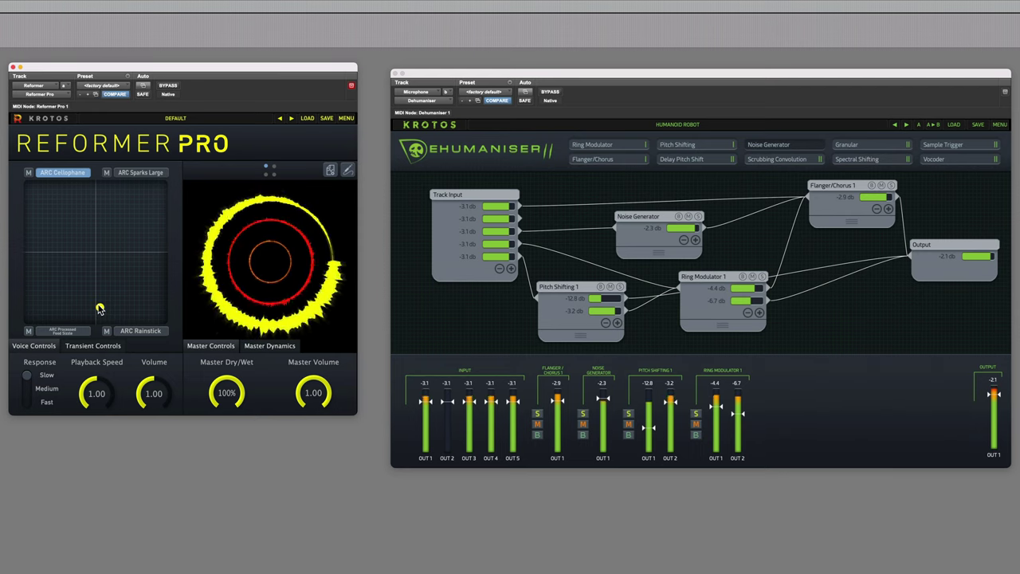
Audition Reformer Pro's voice blends by moving the blend point to the ARC Processed corner and across to the ARC Sparks Large corner
{"action": "left_click_drag", "start_coordinate": [99, 309], "coordinate": [168, 189]}
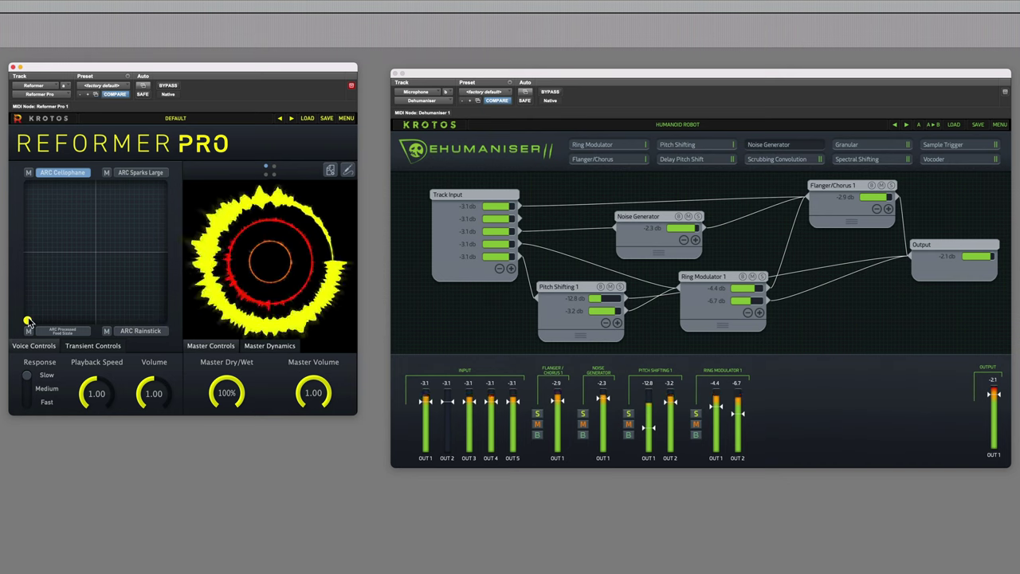
{"action": "left_click_drag", "start_coordinate": [28, 320], "coordinate": [31, 316]}
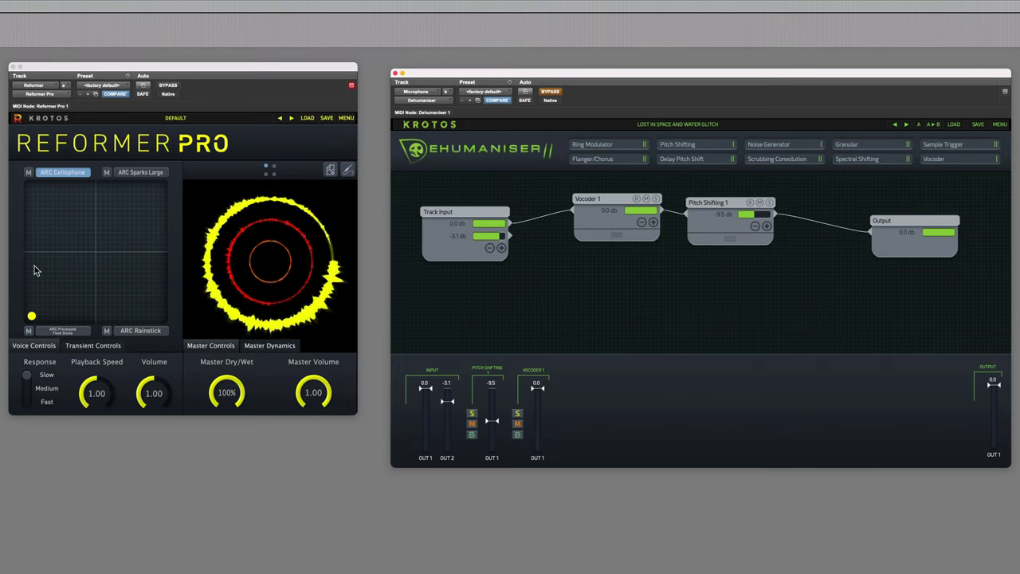
{"action": "left_click_drag", "start_coordinate": [31, 317], "coordinate": [175, 181]}
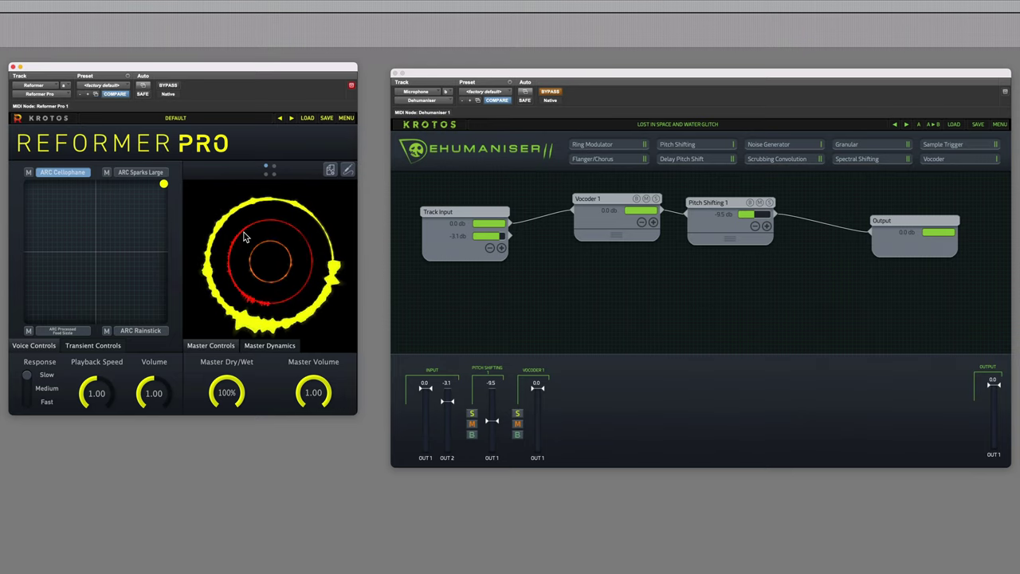
Unbypass Dehumaniser with Lost in Space and Water Glitch, and move Reformer Pro's blend point from near the centre towards ARC Sparks Large
{"action": "left_click", "coordinate": [552, 94]}
{"action": "left_click", "coordinate": [77, 252]}
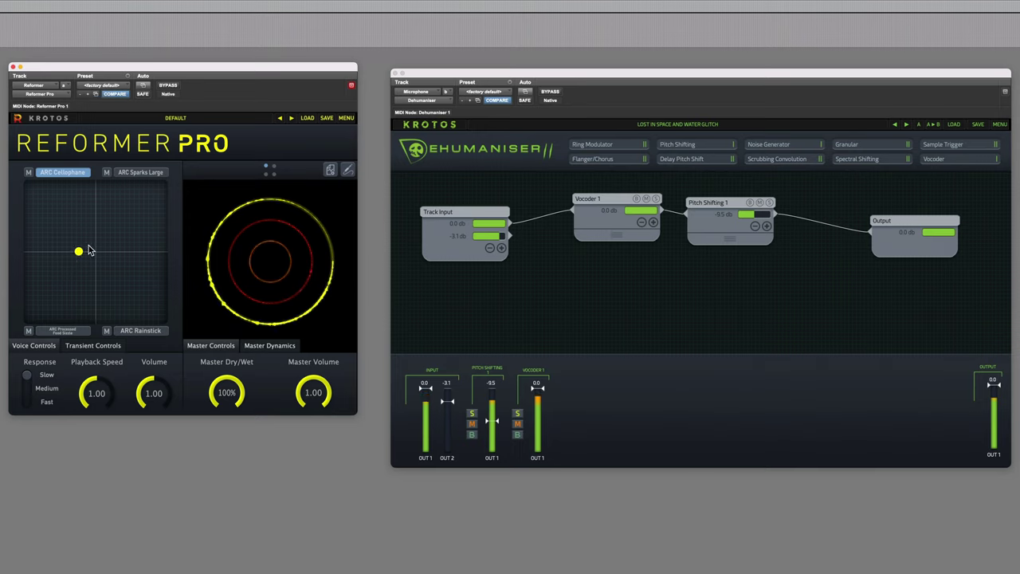
{"action": "left_click_drag", "start_coordinate": [79, 251], "coordinate": [132, 214]}
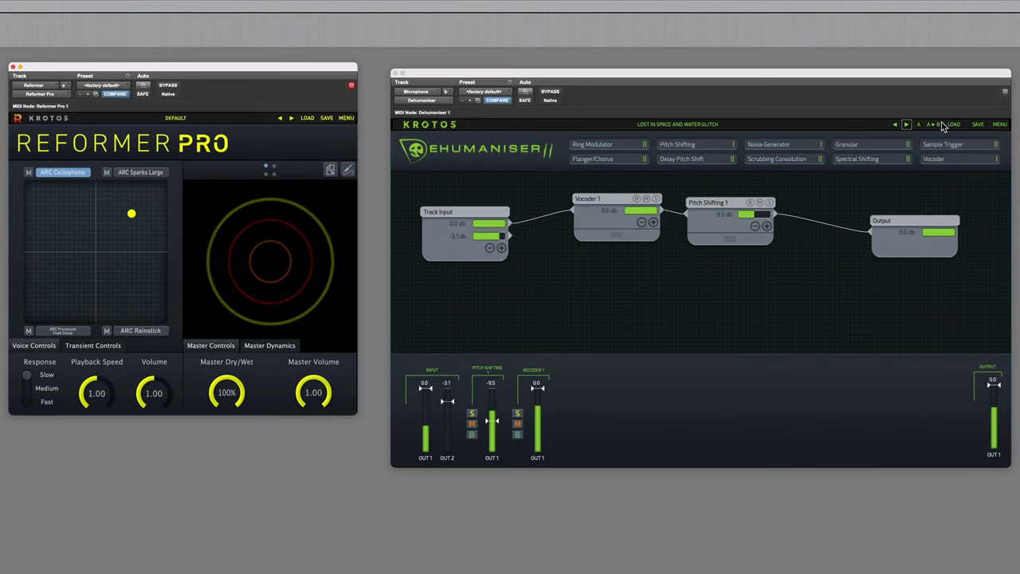
Advance Dehumaniser to the Medical Announcer preset and move Reformer Pro's blend point to the ARC Processed corner
{"action": "left_click", "coordinate": [908, 125]}
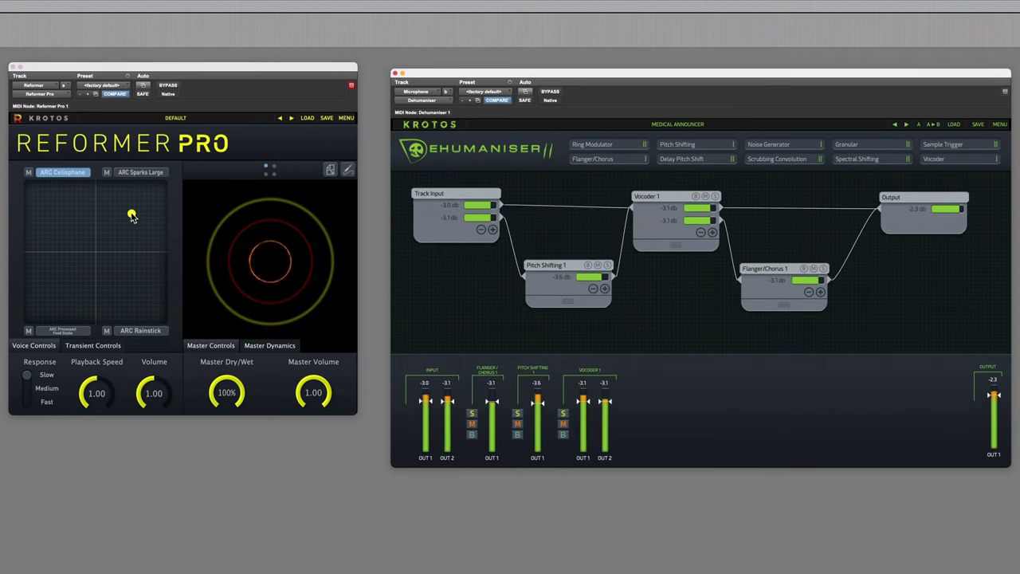
{"action": "left_click_drag", "start_coordinate": [133, 218], "coordinate": [12, 324]}
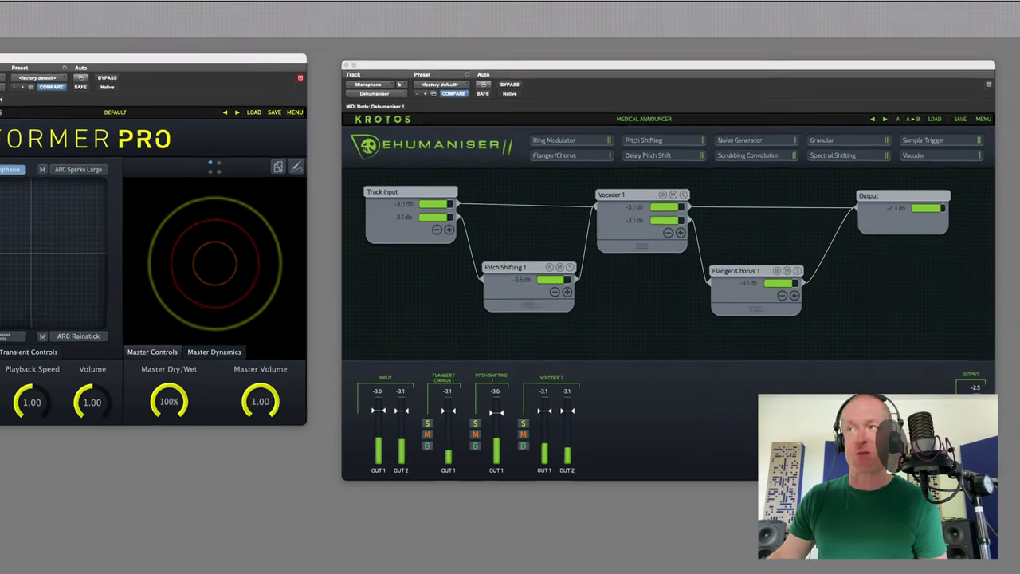
Load the Angry Giant preset from the Monsters group of 02_Dialogue, audition it, and advance to BigGuy
{"action": "left_click", "coordinate": [998, 125]}
{"action": "mouse_move", "coordinate": [991, 167]}
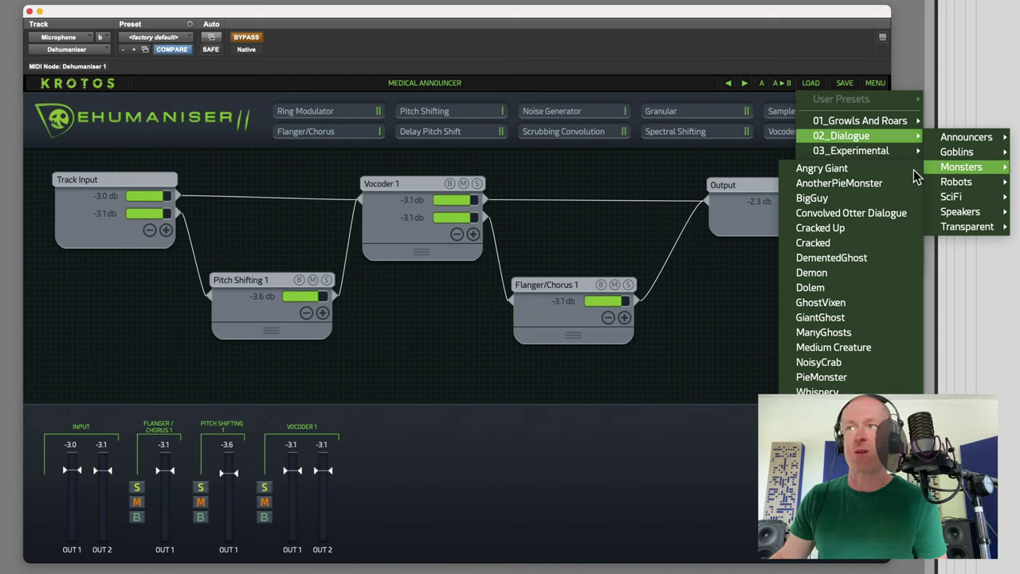
{"action": "left_click", "coordinate": [855, 167]}
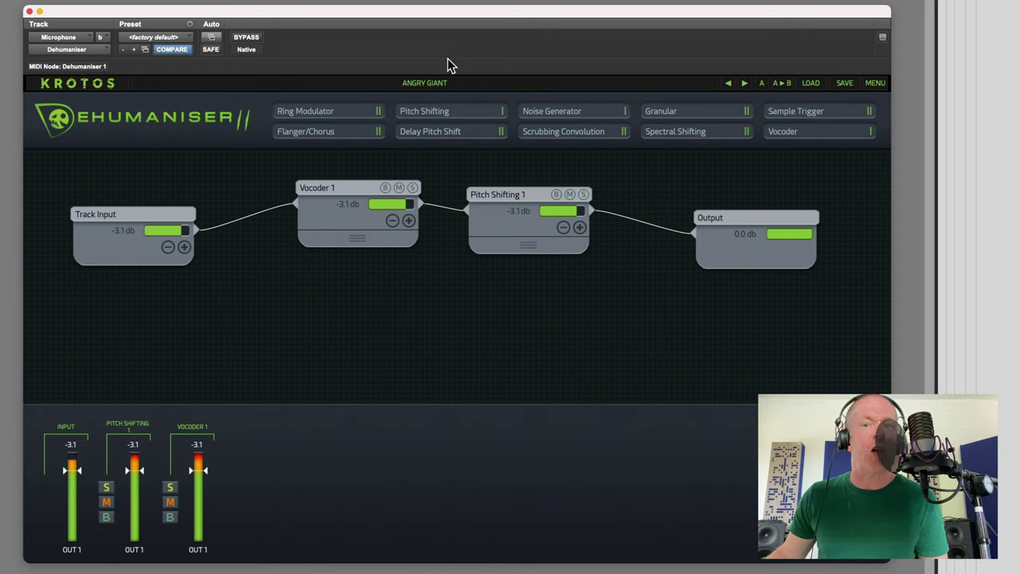
{"action": "left_click", "coordinate": [744, 83]}
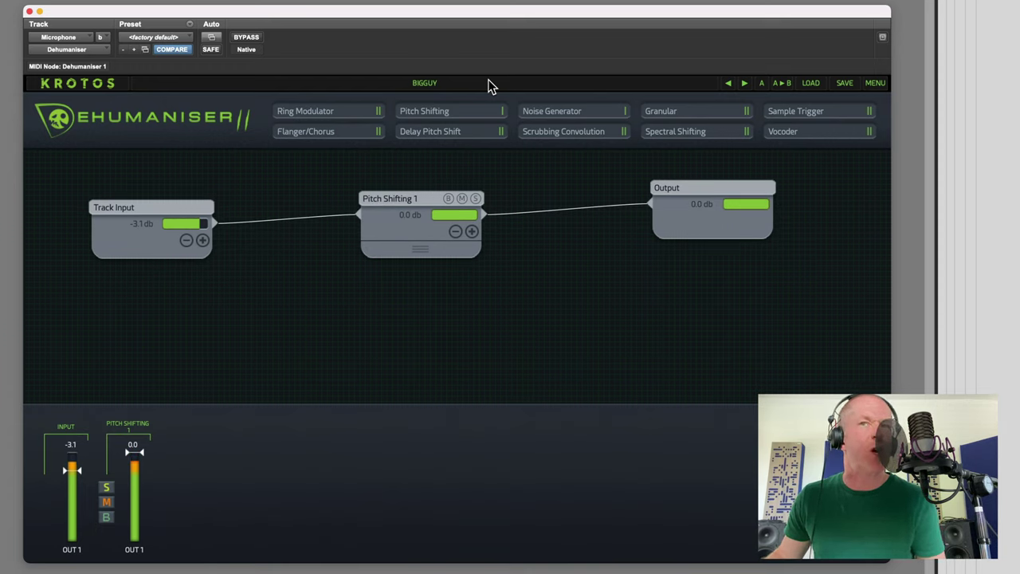
Audition Dehumaniser's Convolved Otter Dialogue preset following BigGuy, and bypass the plug-in
{"action": "left_click", "coordinate": [744, 83]}
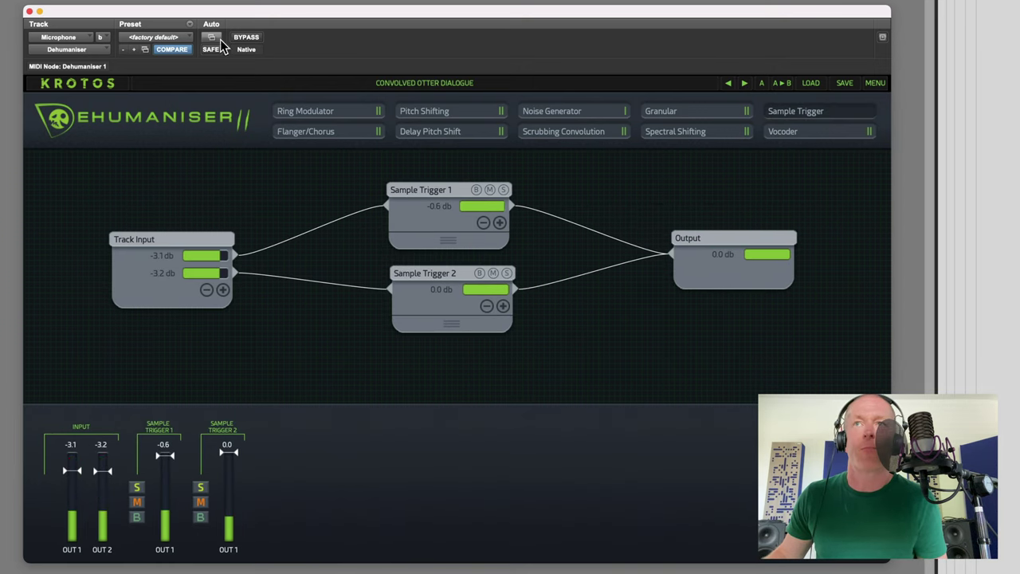
{"action": "left_click", "coordinate": [246, 40]}
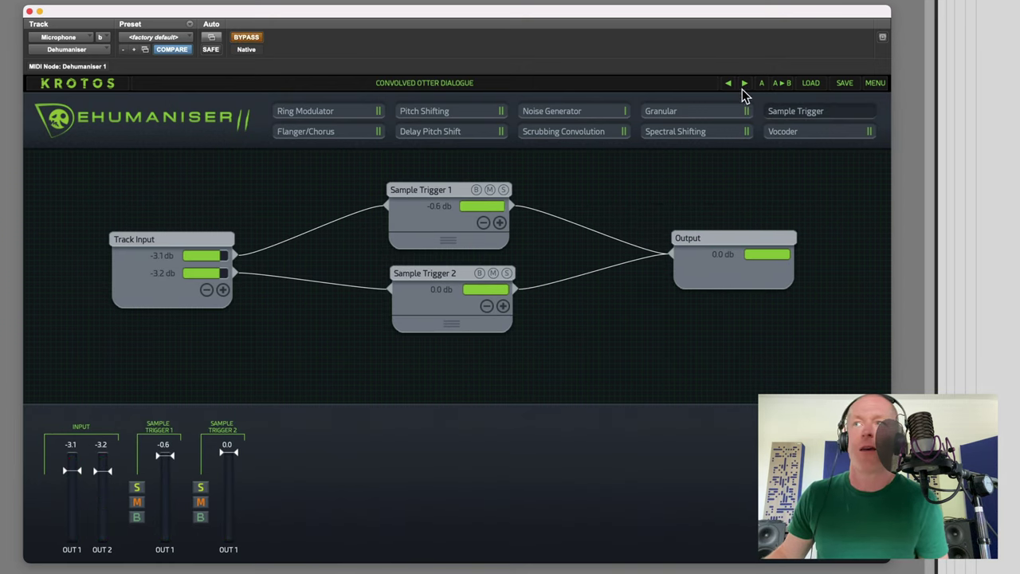
Load Angry Giant from the Monsters group of 02_Dialogue, unbypass Dehumaniser to audition it, and bypass it again
{"action": "left_click", "coordinate": [810, 83]}
{"action": "mouse_move", "coordinate": [859, 136]}
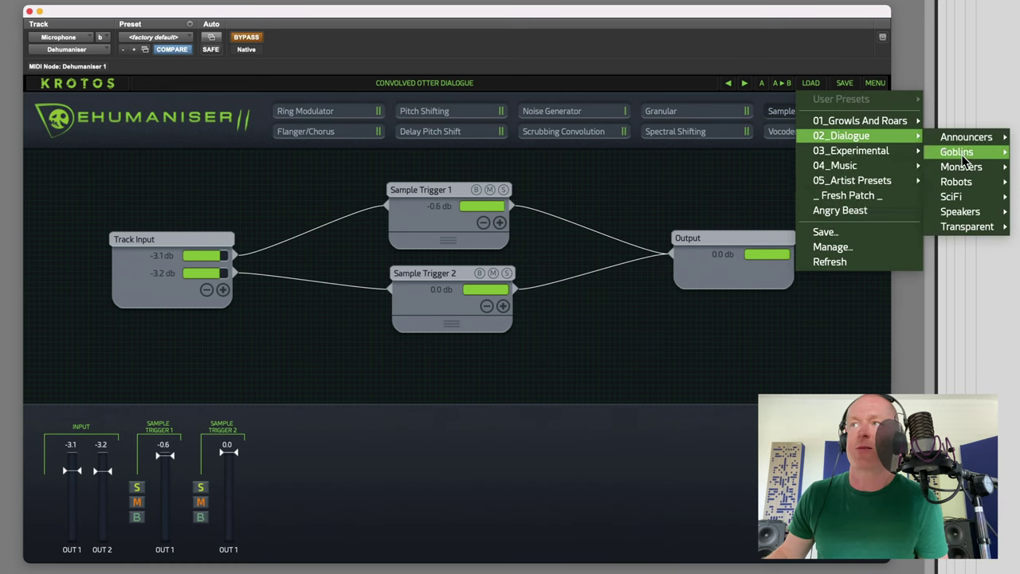
{"action": "mouse_move", "coordinate": [958, 166]}
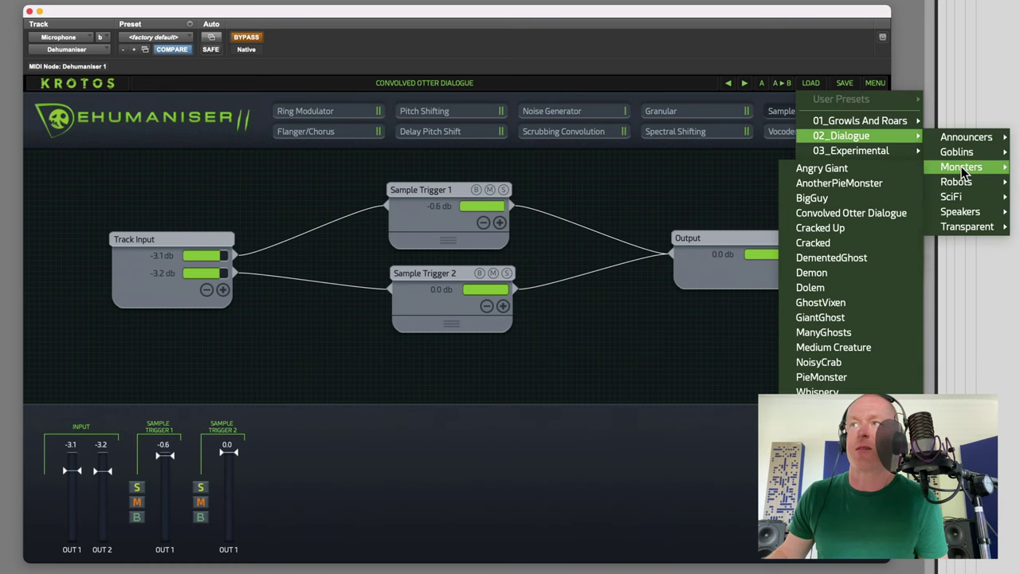
{"action": "left_click", "coordinate": [890, 175]}
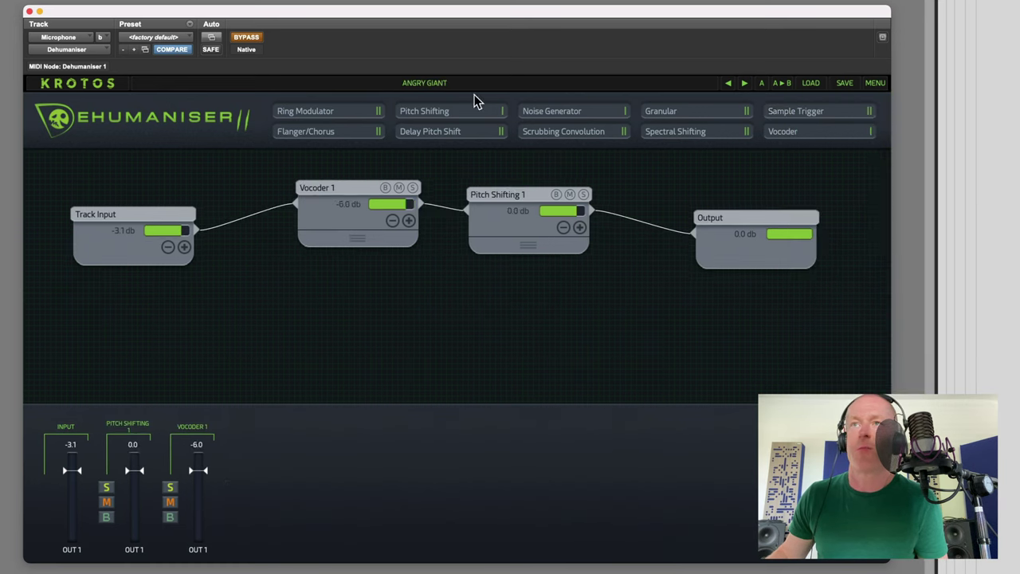
{"action": "left_click", "coordinate": [248, 40]}
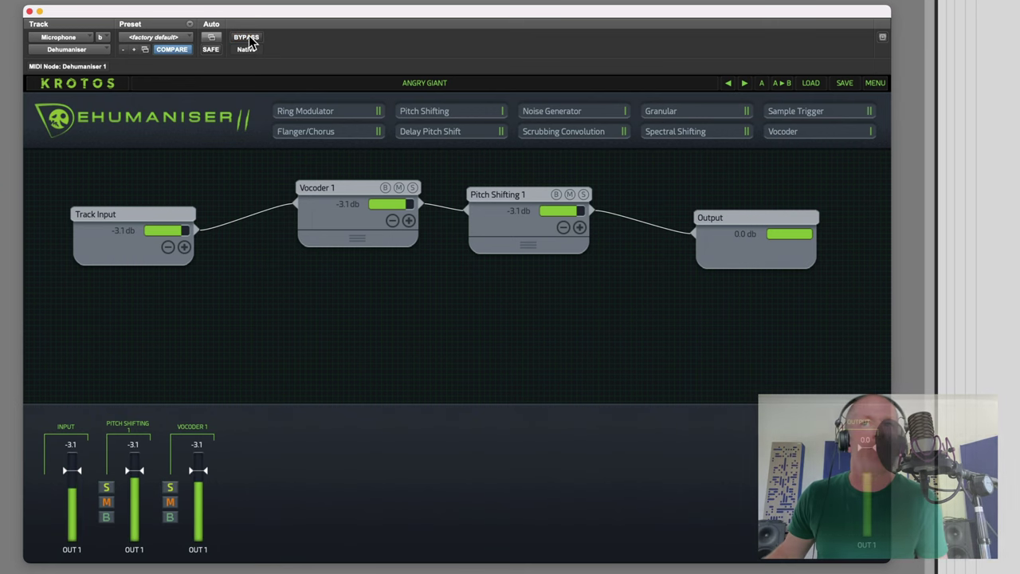
{"action": "left_click", "coordinate": [248, 40]}
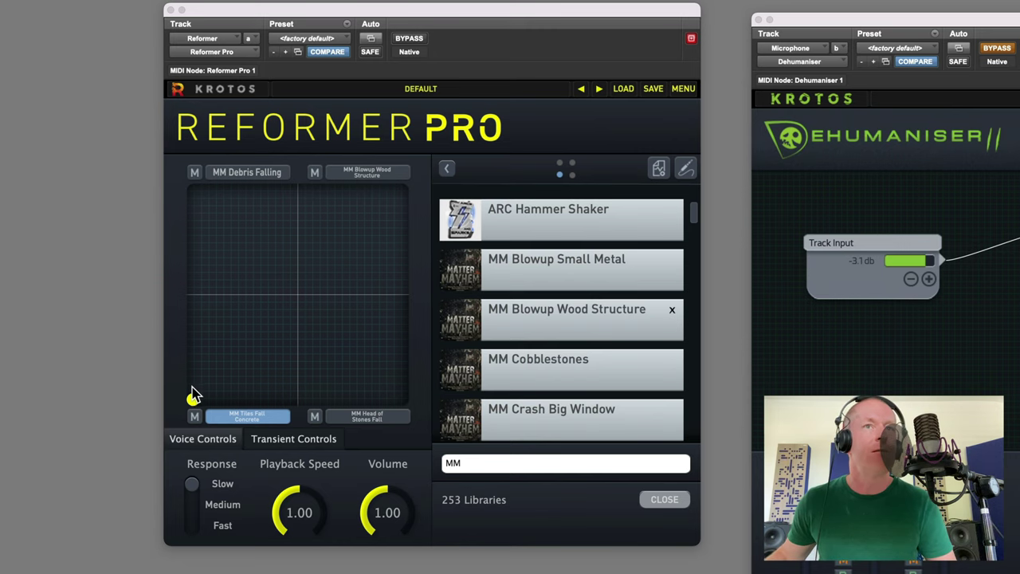
Audition Reformer Pro's blends by moving the blend point through the MM Debris Falling, MM Blowup Wood Structure and MM Head of Stones Fall corners
{"action": "left_click_drag", "start_coordinate": [192, 396], "coordinate": [162, 177]}
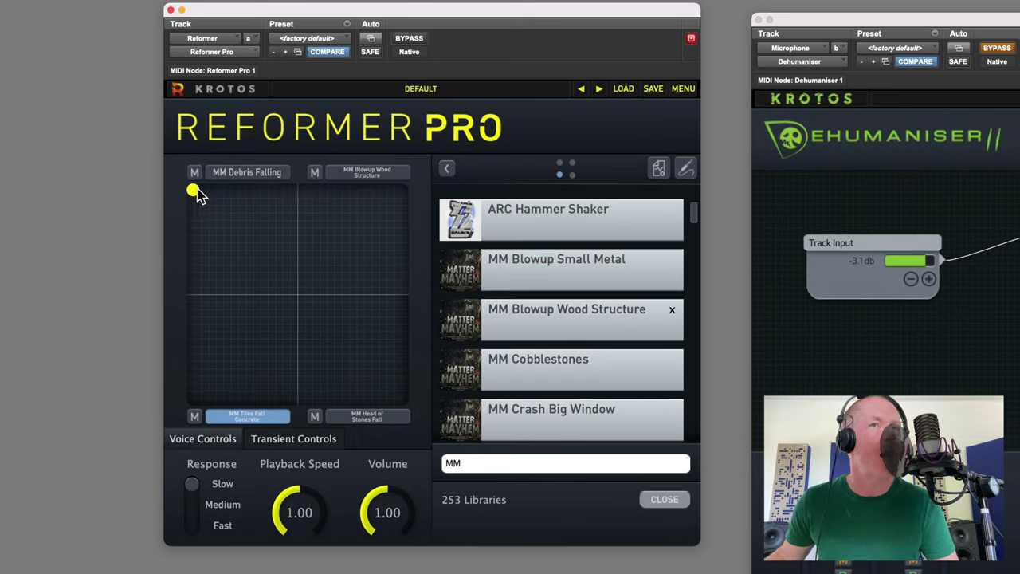
{"action": "left_click_drag", "start_coordinate": [196, 194], "coordinate": [473, 193]}
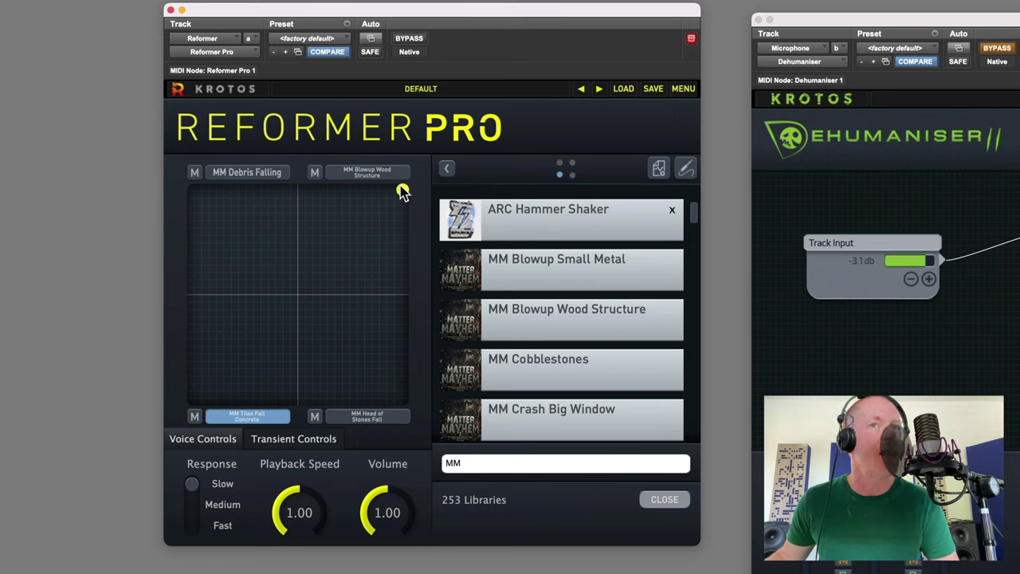
{"action": "left_click_drag", "start_coordinate": [401, 191], "coordinate": [425, 447]}
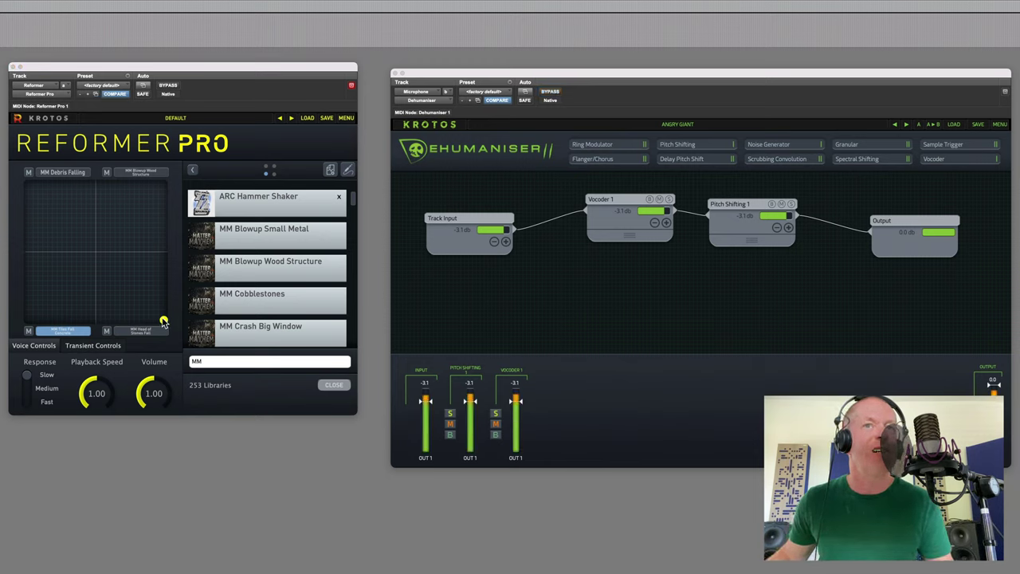
With Dehumaniser's Angry Giant active, move Reformer Pro's blend point to the MM Tiles Fall Concrete corner and across to MM Blowup Wood Structure
{"action": "left_click_drag", "start_coordinate": [164, 321], "coordinate": [27, 321]}
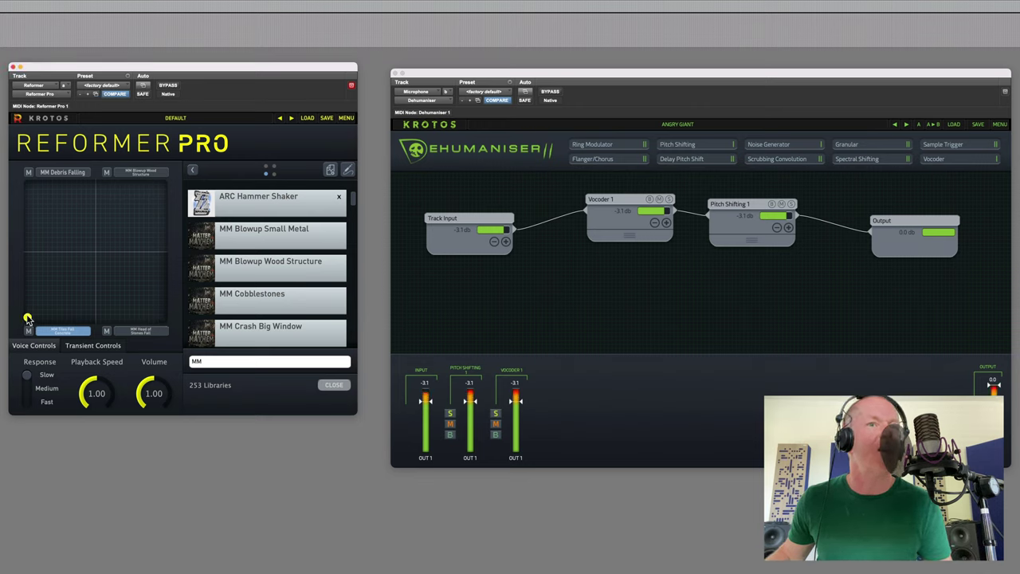
{"action": "left_click_drag", "start_coordinate": [28, 319], "coordinate": [163, 184]}
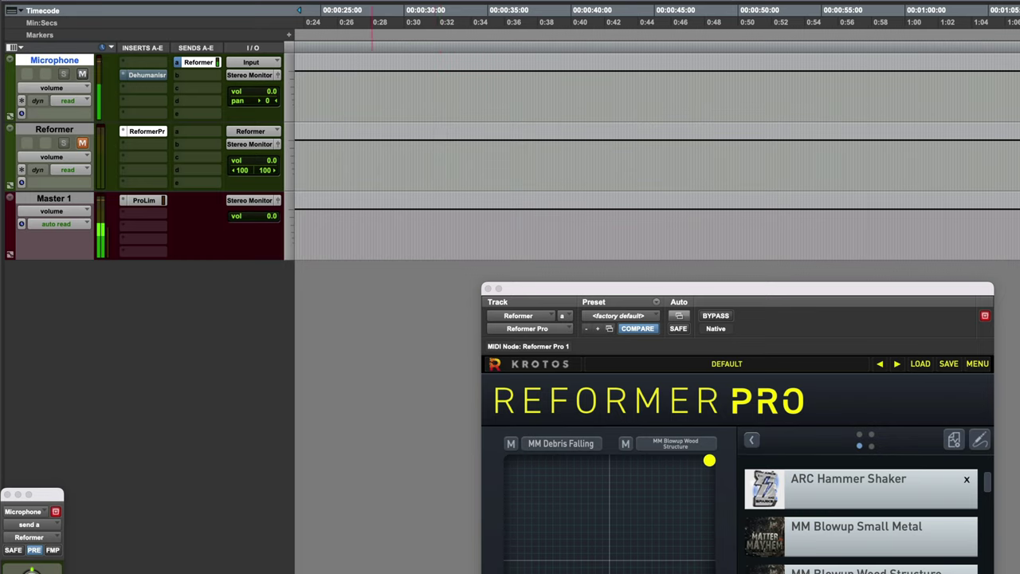
Unmute the Reformer track and move the blend point to the MM Head of Stones Fall corner and back near the centre
{"action": "left_click", "coordinate": [82, 142]}
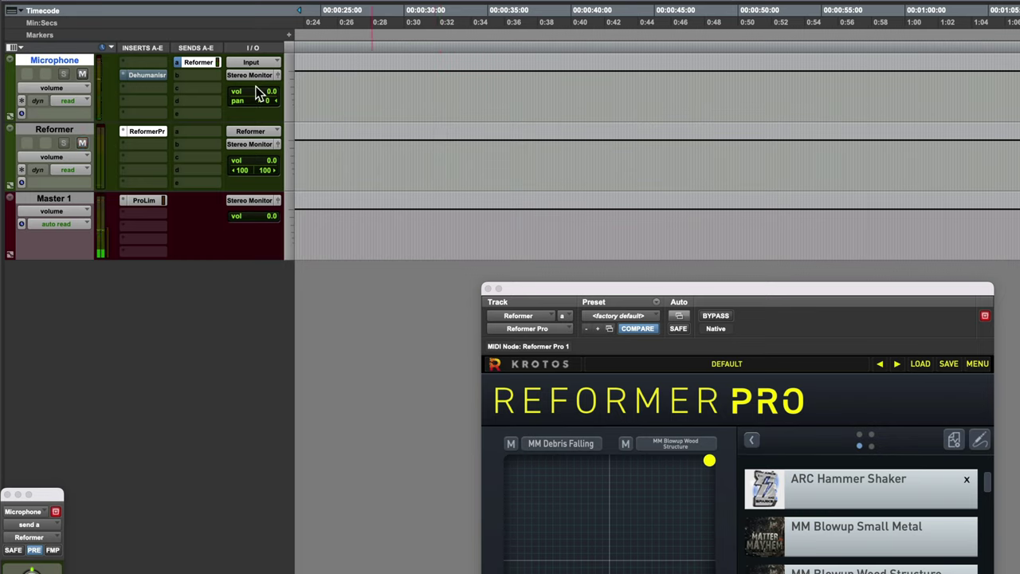
{"action": "left_click_drag", "start_coordinate": [250, 93], "coordinate": [245, 103]}
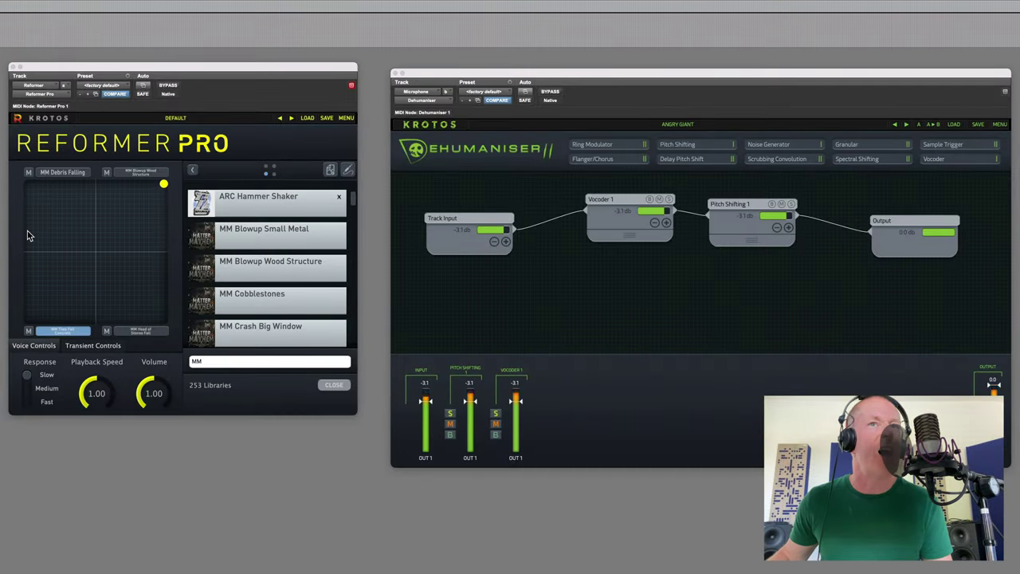
{"action": "left_click_drag", "start_coordinate": [166, 185], "coordinate": [194, 384]}
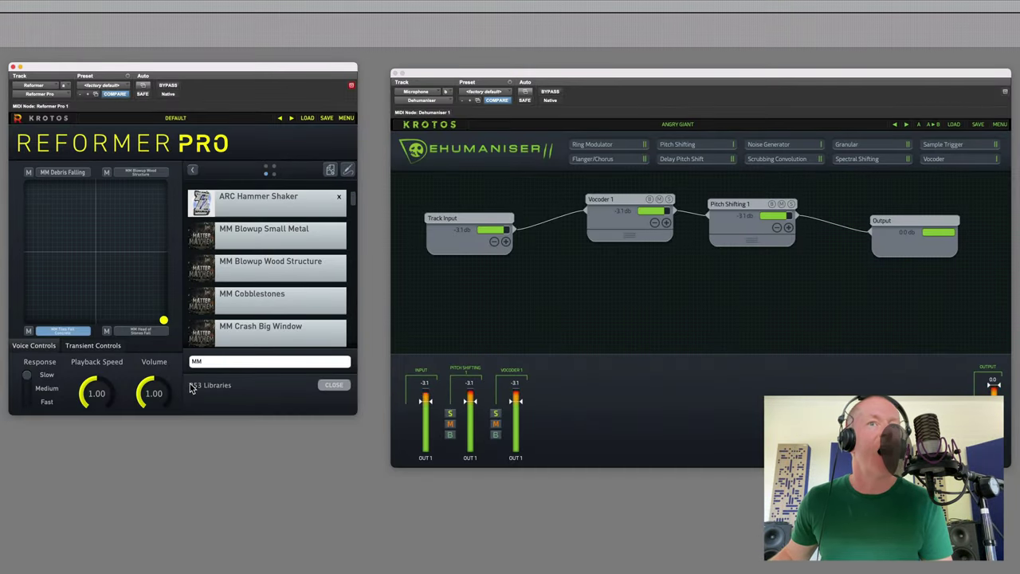
{"action": "left_click_drag", "start_coordinate": [165, 320], "coordinate": [88, 255]}
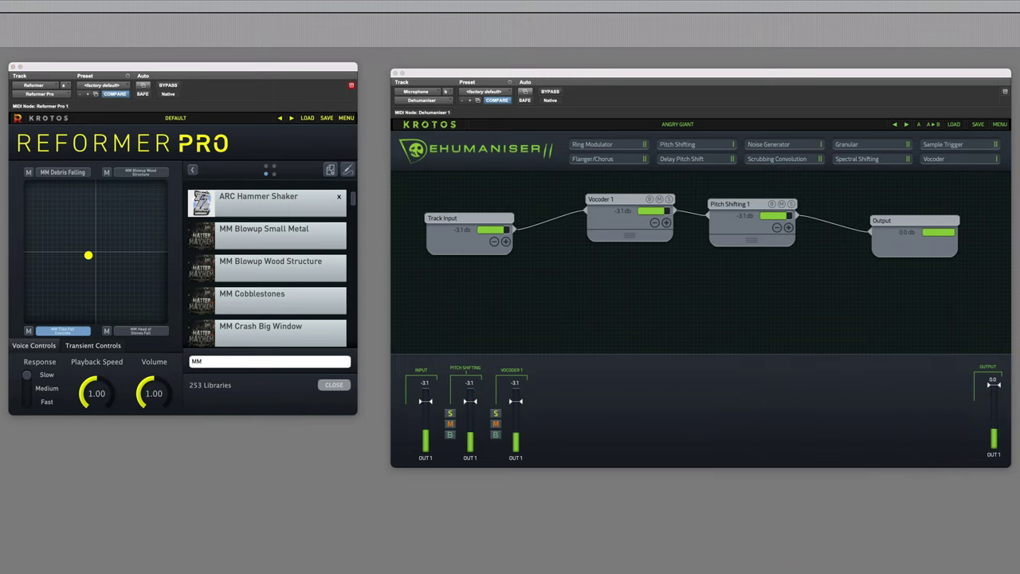
Bypass Dehumaniser and select the MM Blowup Small Metal library in Reformer Pro
{"action": "left_click", "coordinate": [550, 91]}
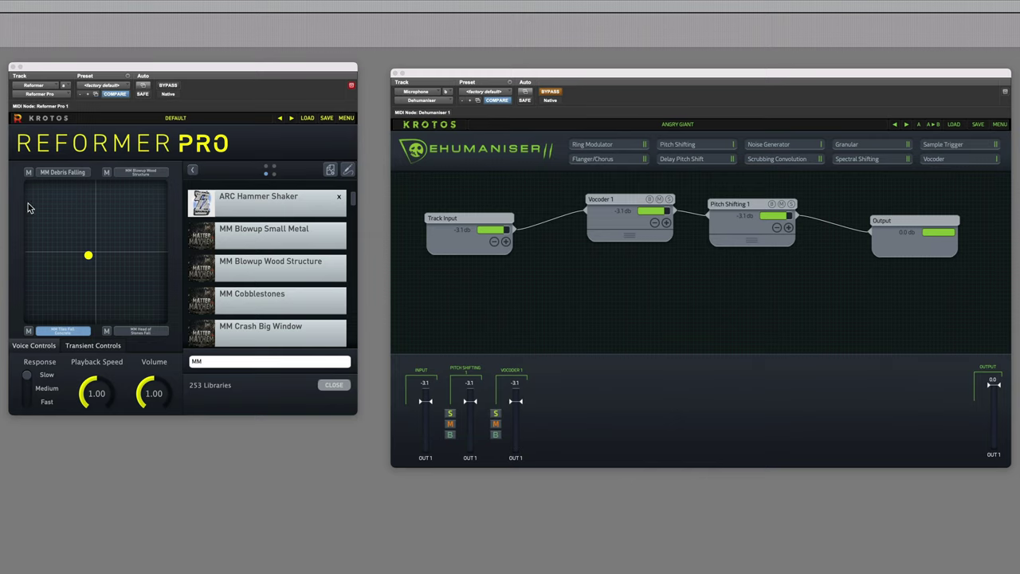
{"action": "left_click", "coordinate": [279, 233]}
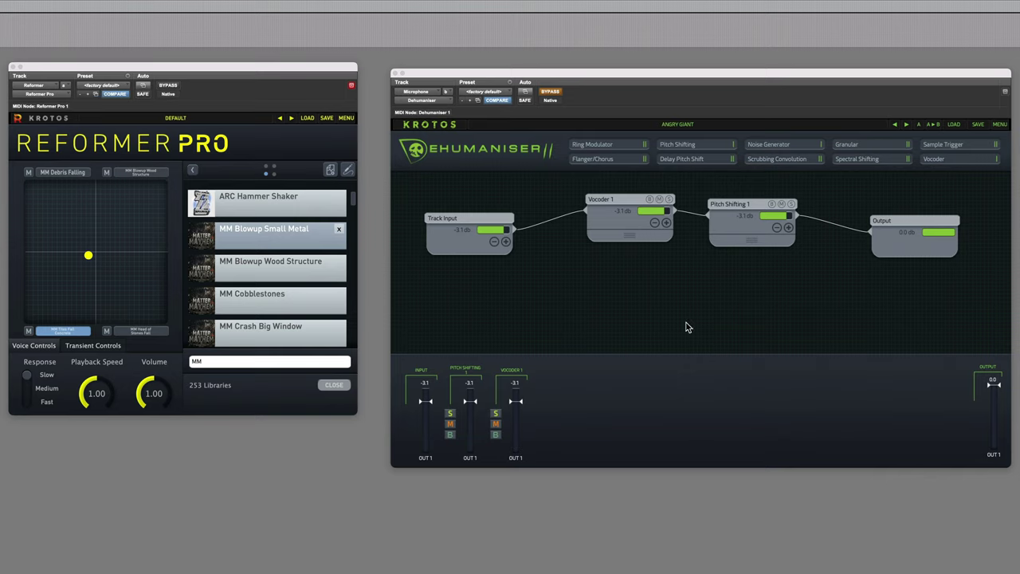